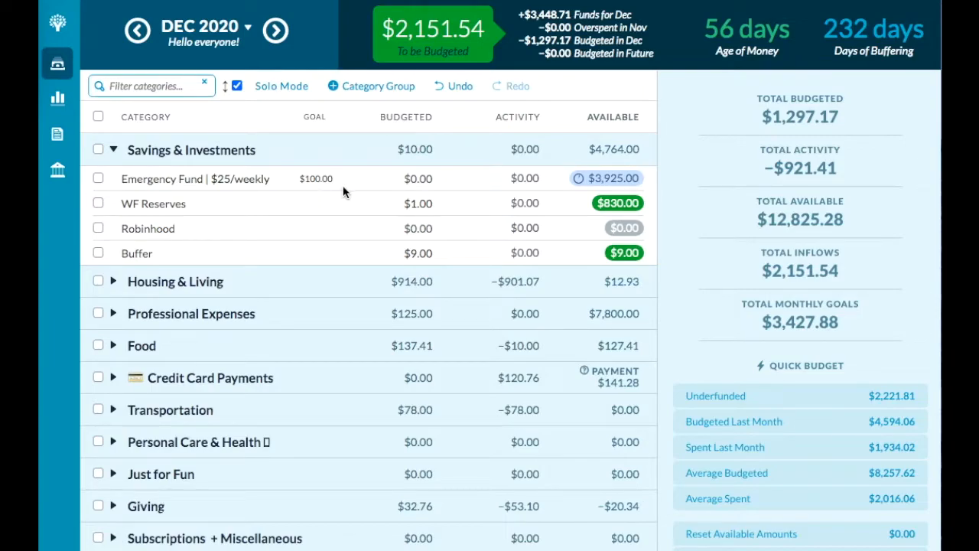
Budget the underfunded $100.00 for the Emergency Fund and the underfunded $10.10 for Renter's Insurance in Housing & Living.
click(415, 178)
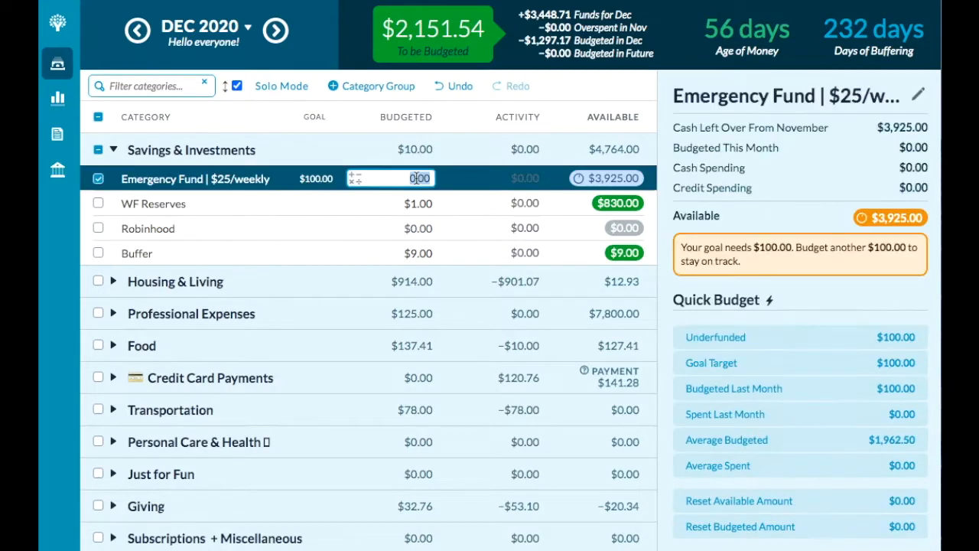
click(712, 337)
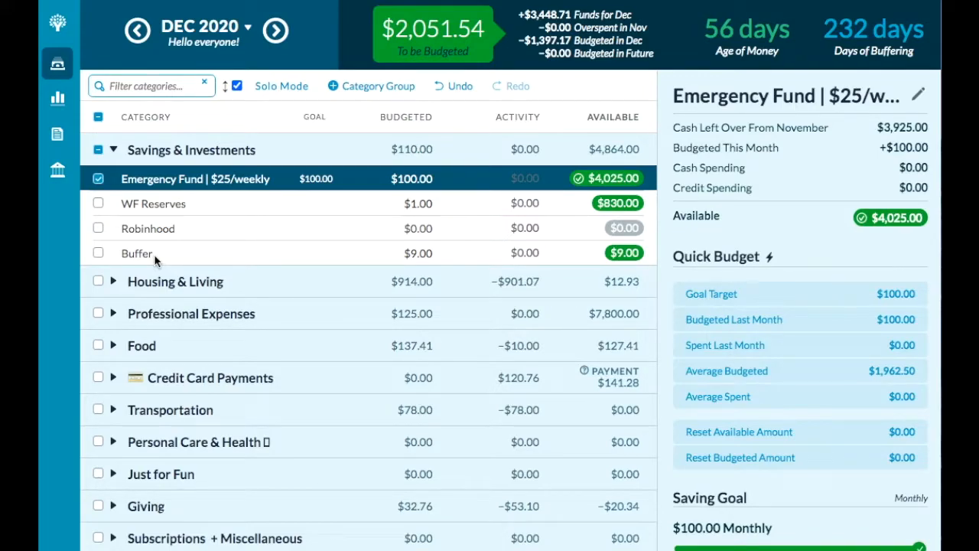
click(114, 282)
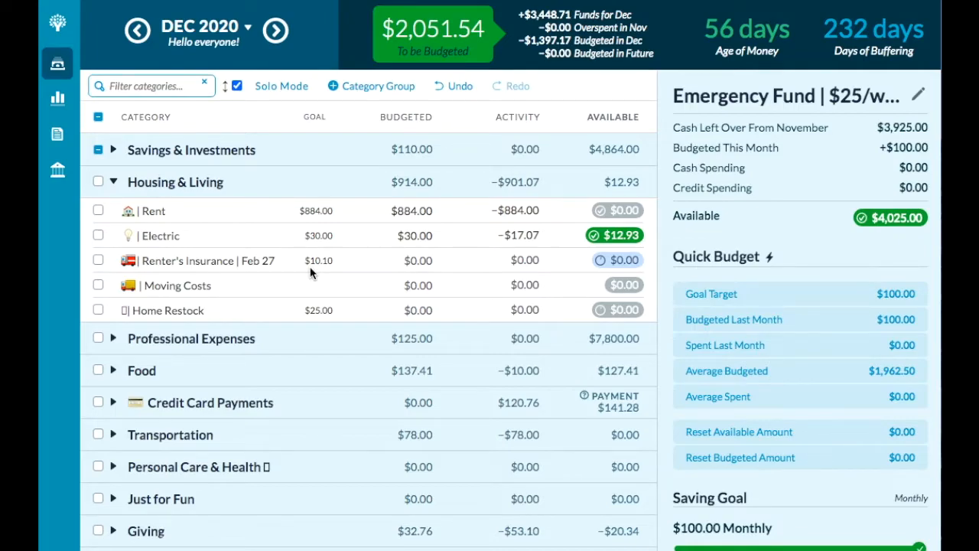
click(420, 260)
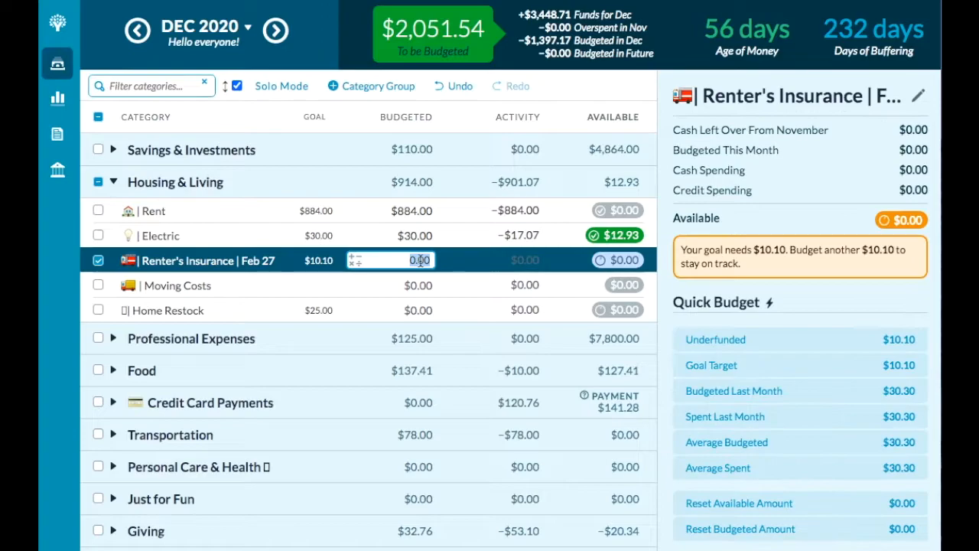
click(758, 340)
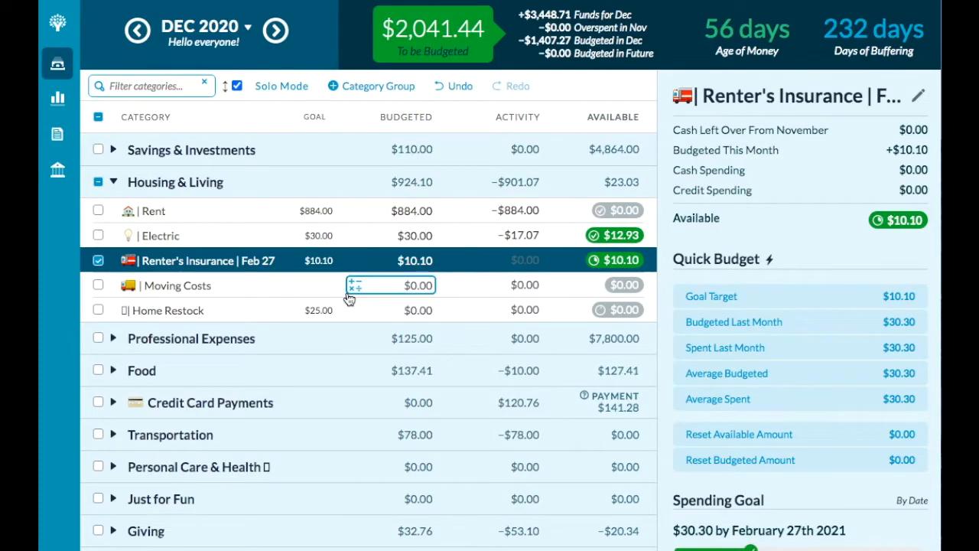
Budget $250 for Moving Costs and $25 for Home Restock in the Housing & Living group.
click(400, 286)
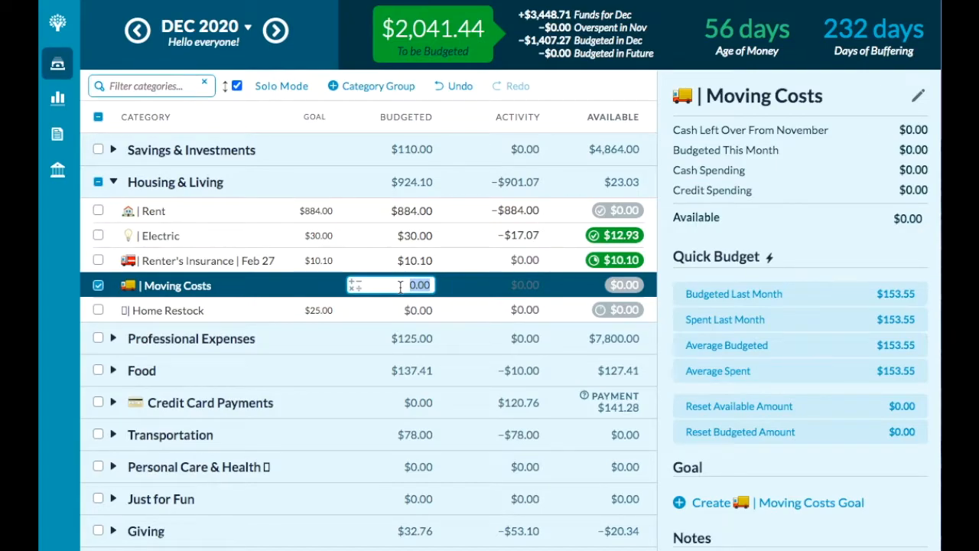
text(250)
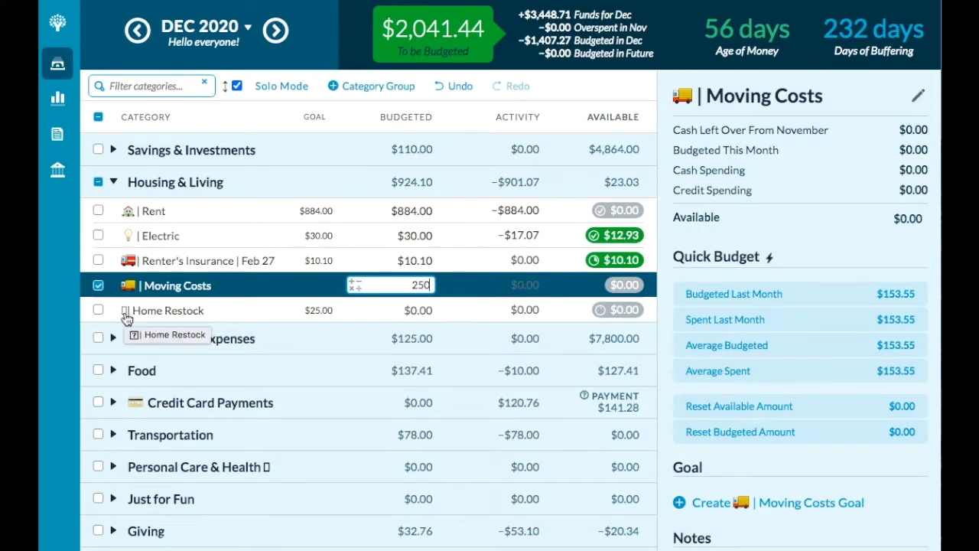
click(411, 312)
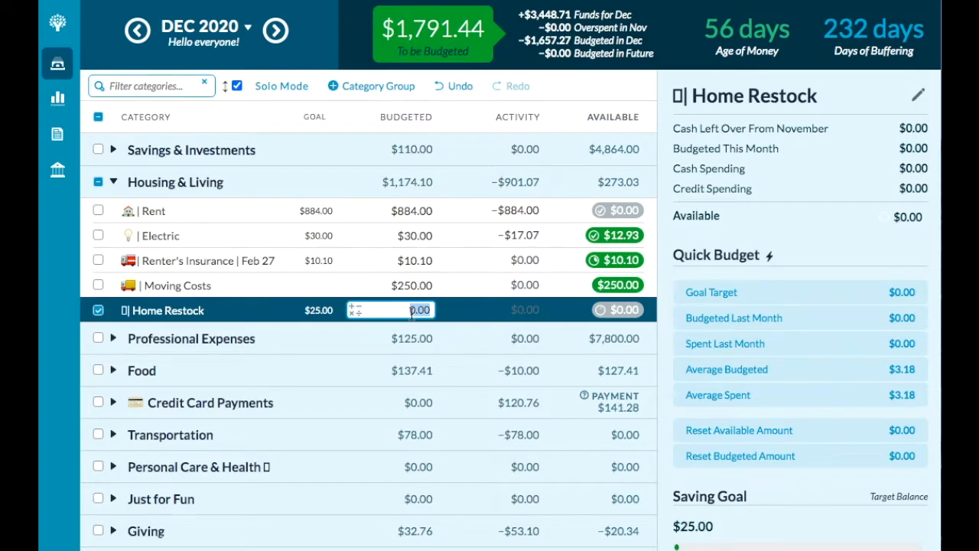
text(25)
key(Return)
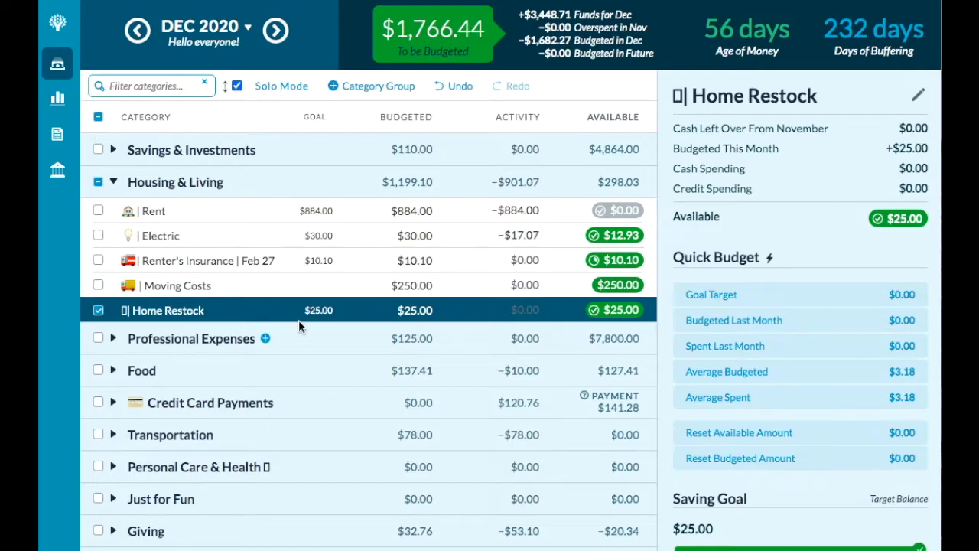
Budget $282 for Professional Fees in the Professional Expenses group.
click(114, 339)
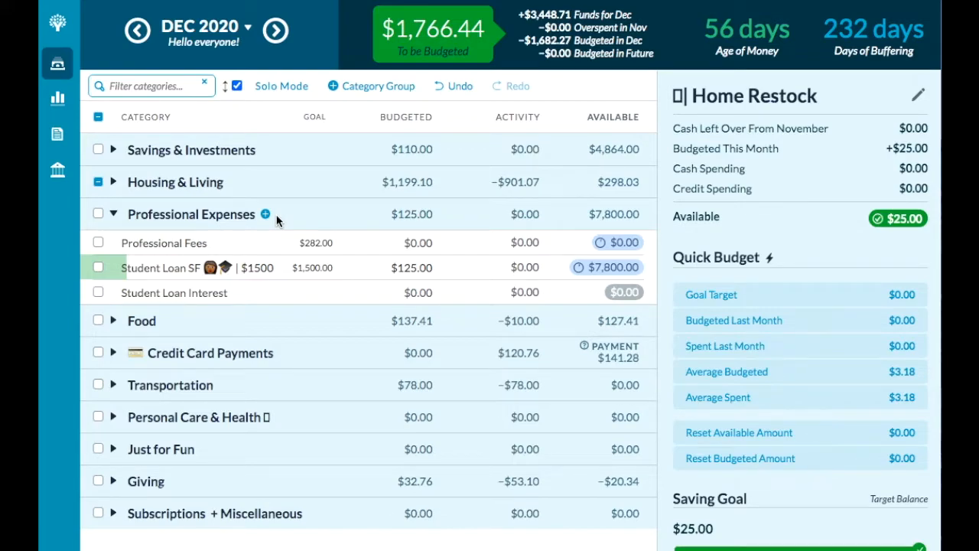
click(412, 242)
text(2)
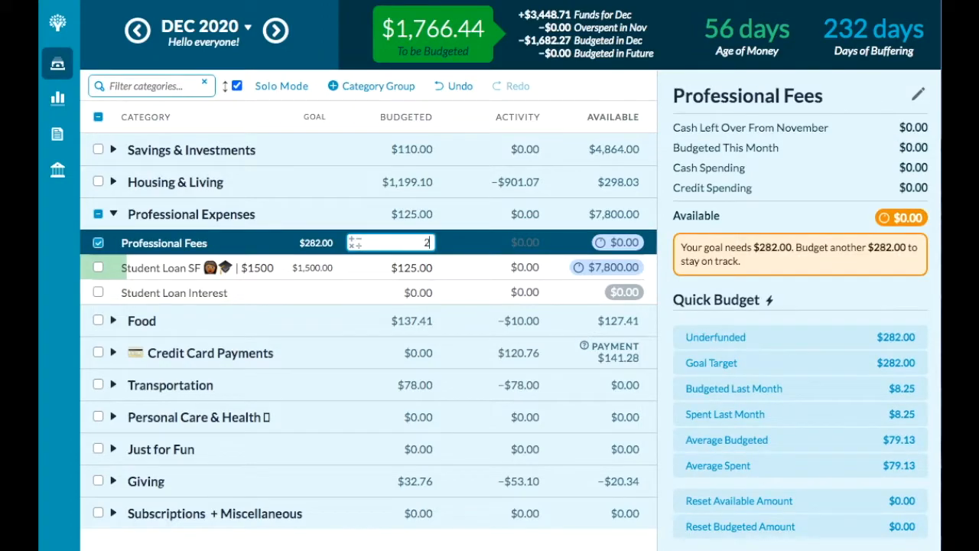
text(82)
key(Return)
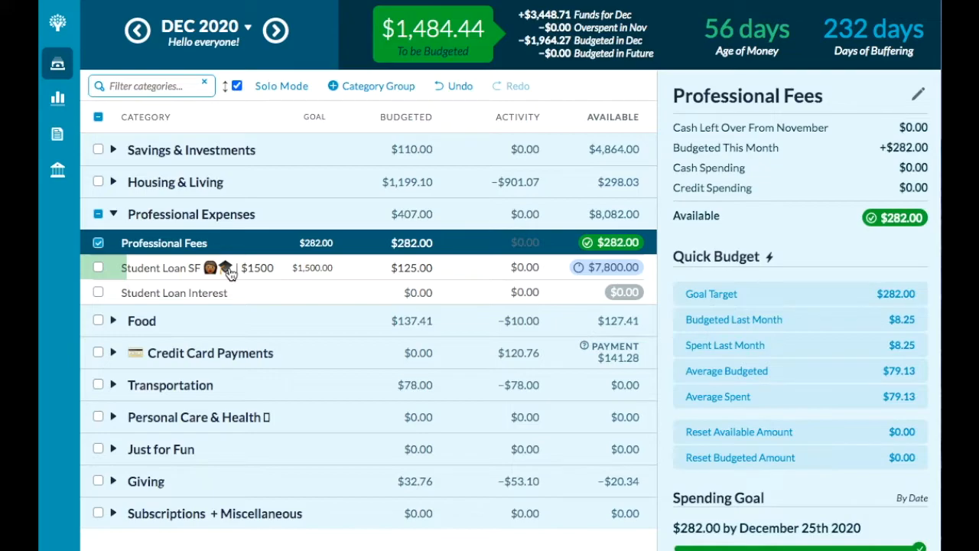
Add $1,000 to the amount already budgeted for Student Loan SF.
click(414, 269)
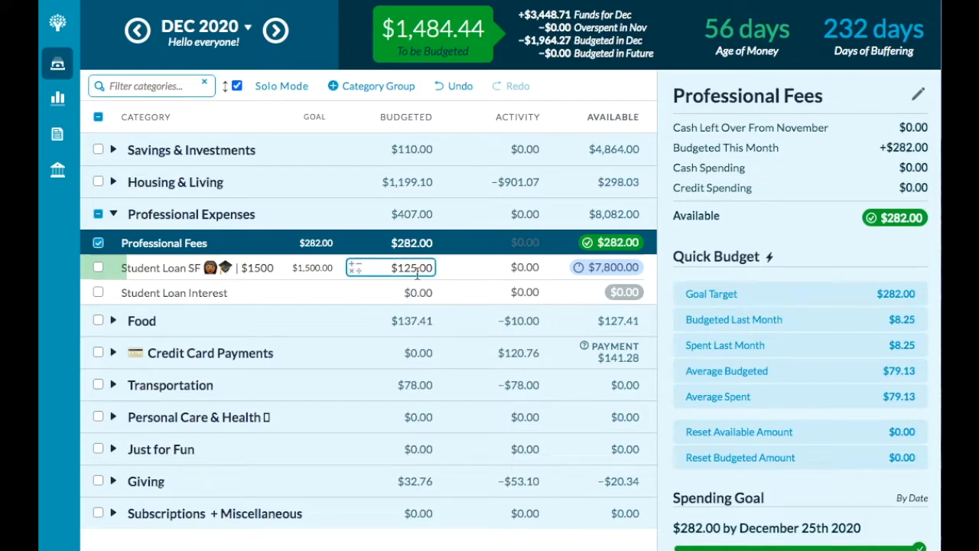
key(Right)
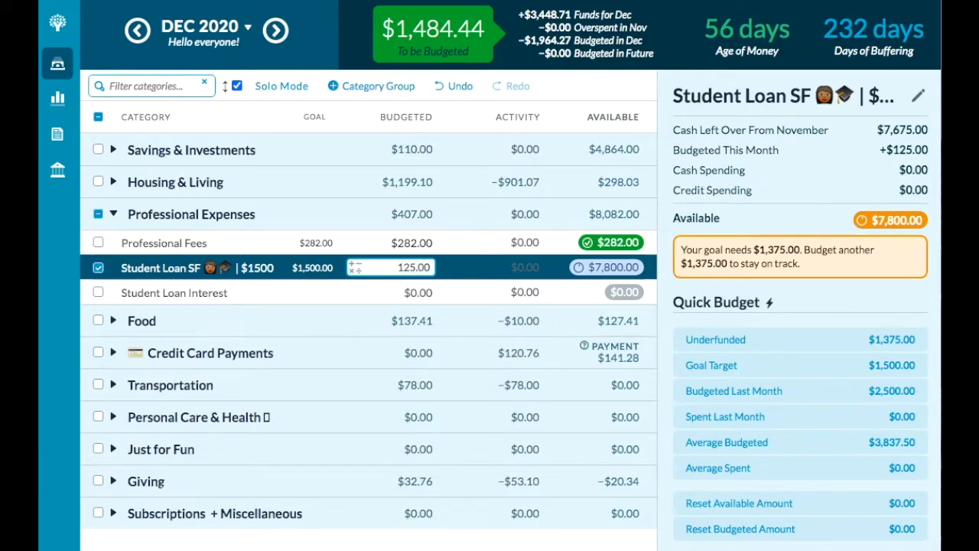
text(+1000)
key(Return)
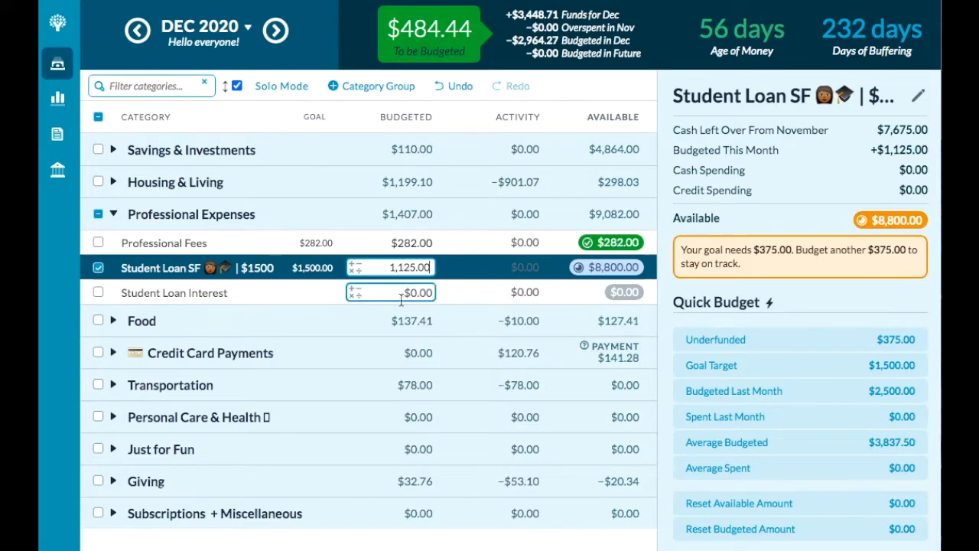
key(Return)
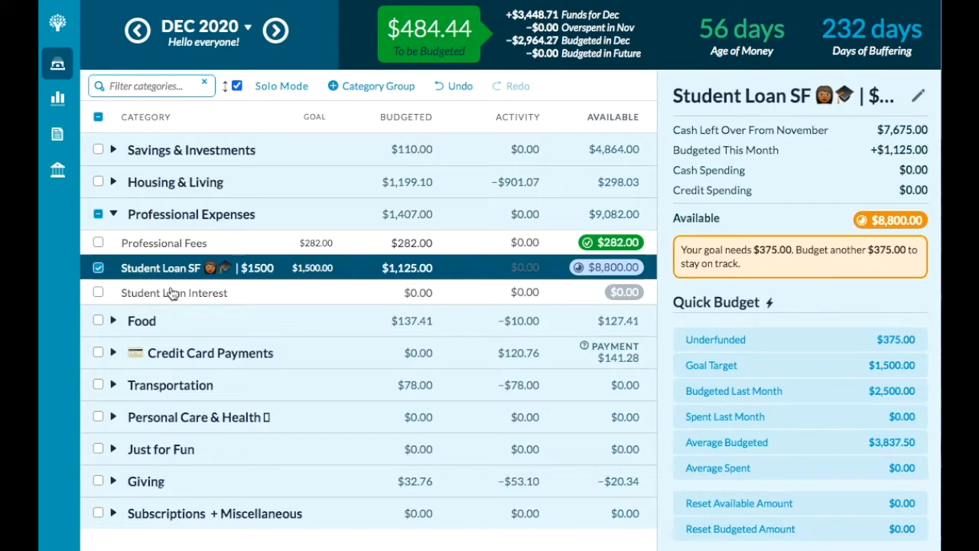
Raise the Dining Out and Groceries budgets in the Food group to $150.00 each using their underfunded amounts.
click(115, 215)
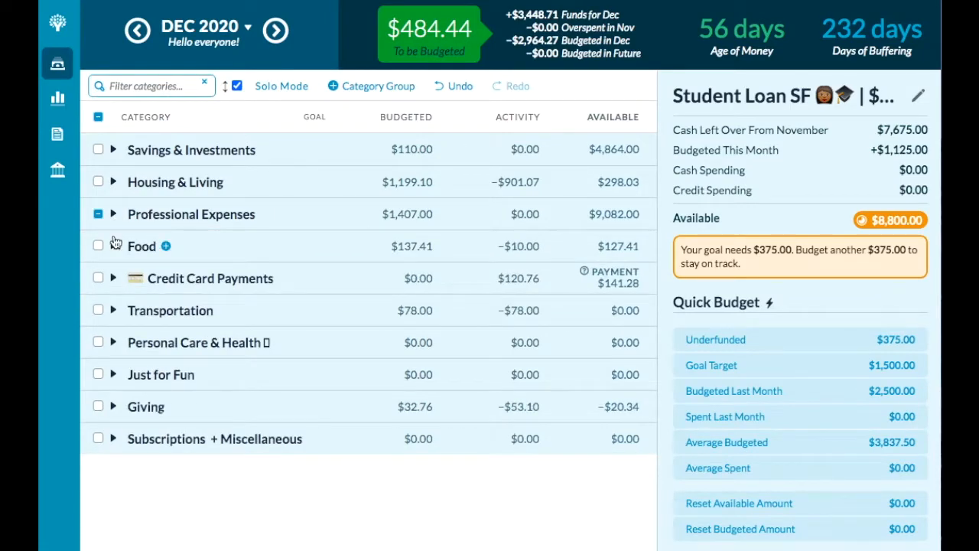
click(113, 245)
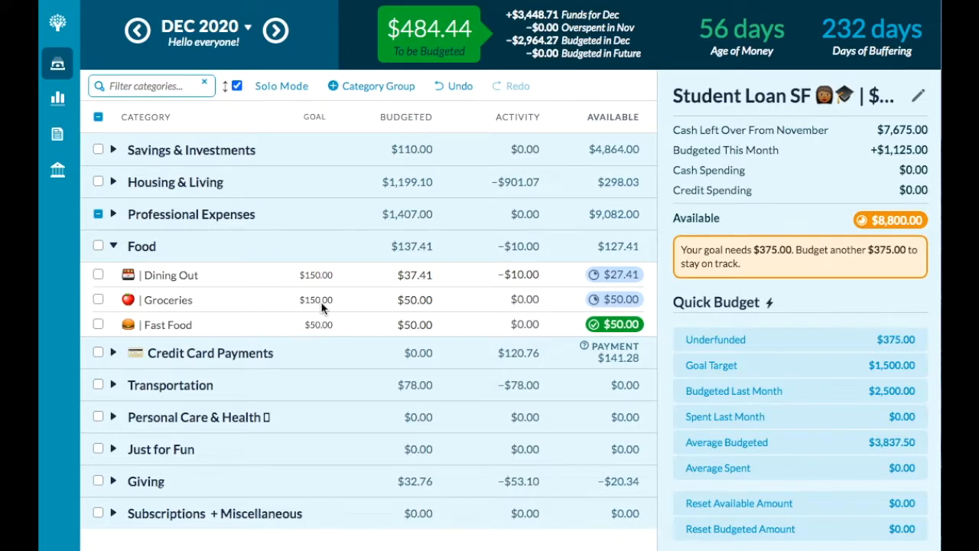
click(410, 319)
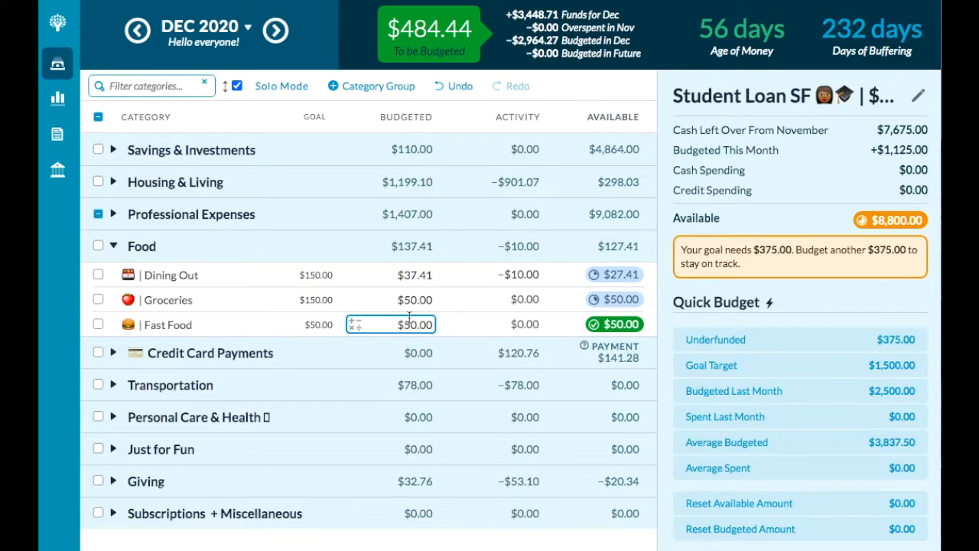
click(410, 274)
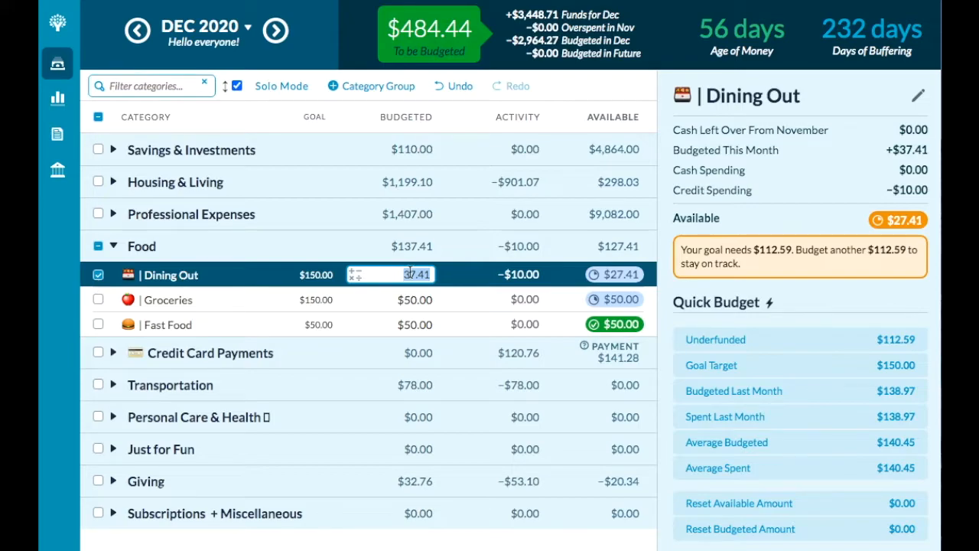
click(721, 341)
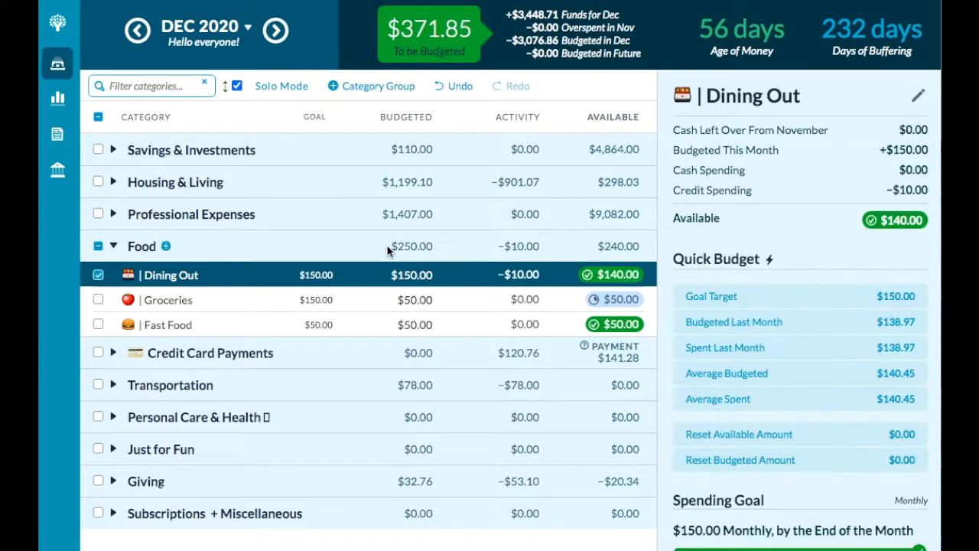
click(406, 305)
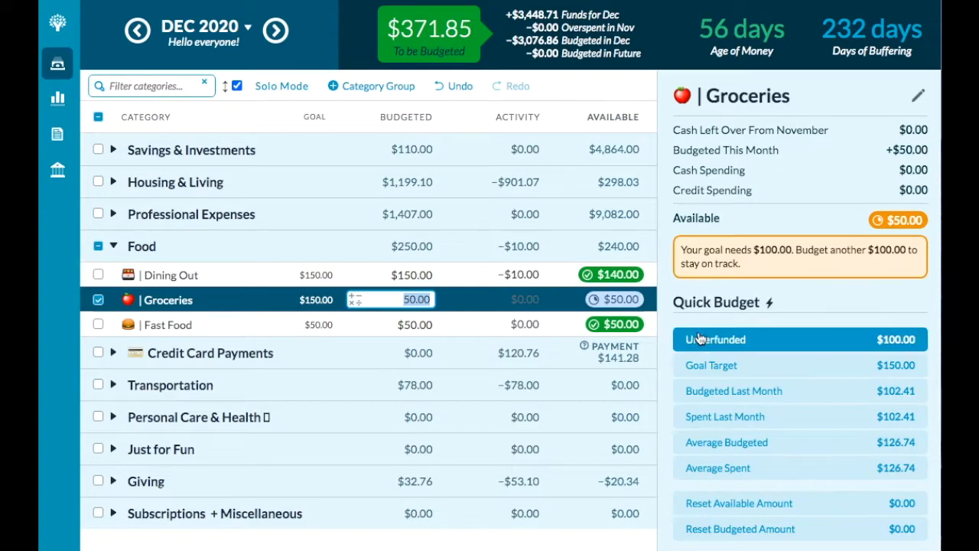
click(721, 336)
click(367, 324)
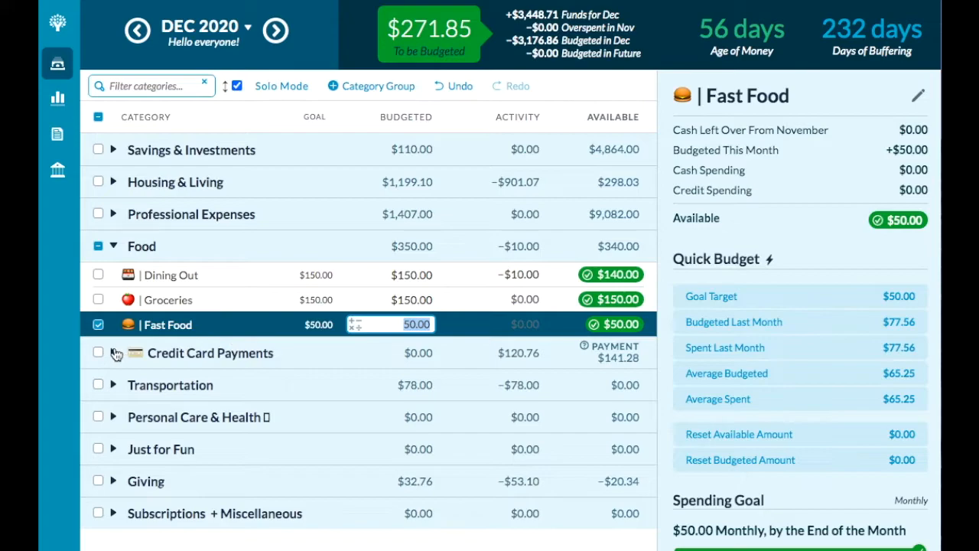
In the Transportation group, budget the underfunded $50.00 for Uber and add $50 to the Metro budget.
click(114, 385)
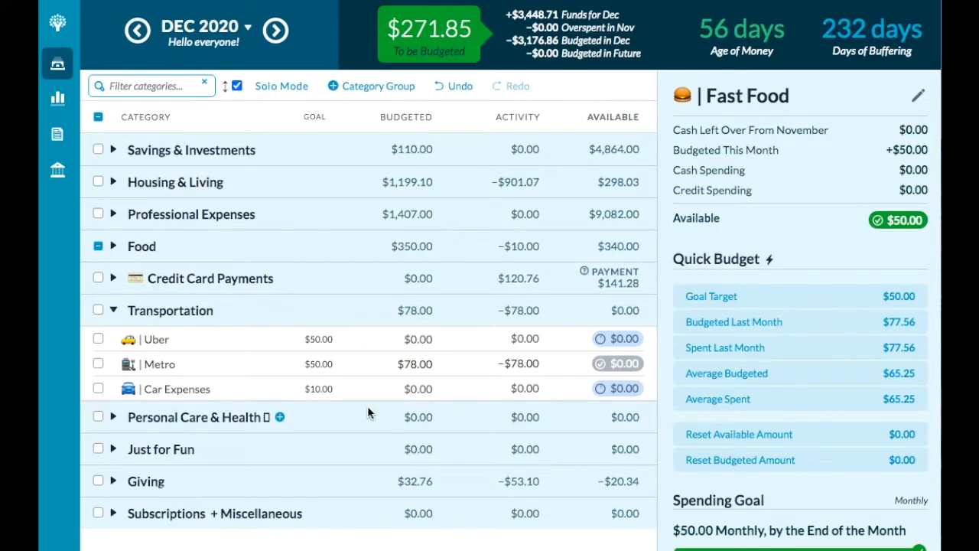
click(419, 339)
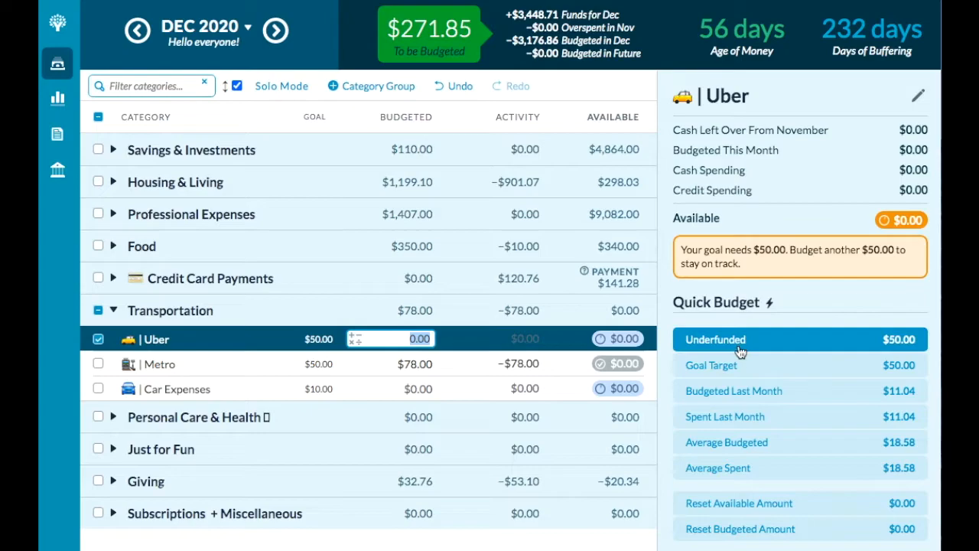
click(739, 342)
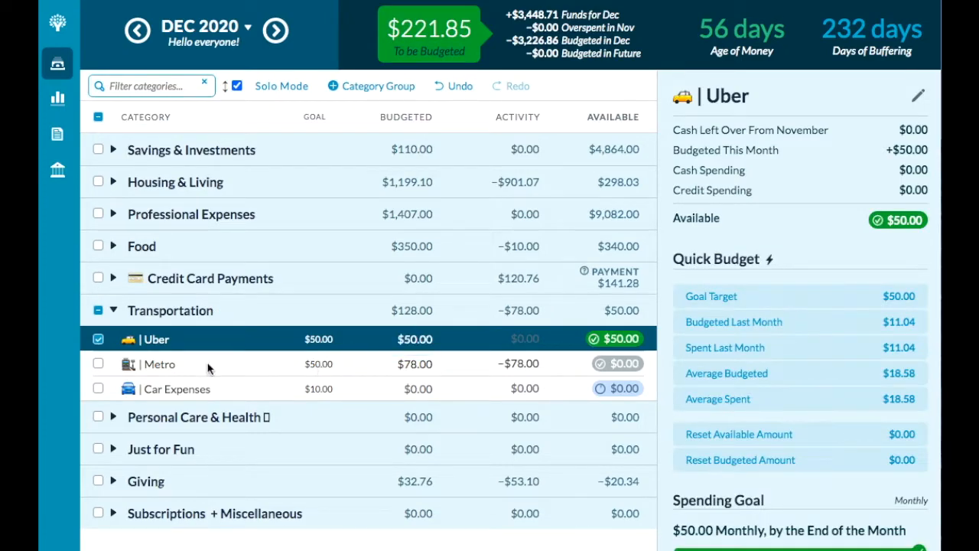
click(403, 360)
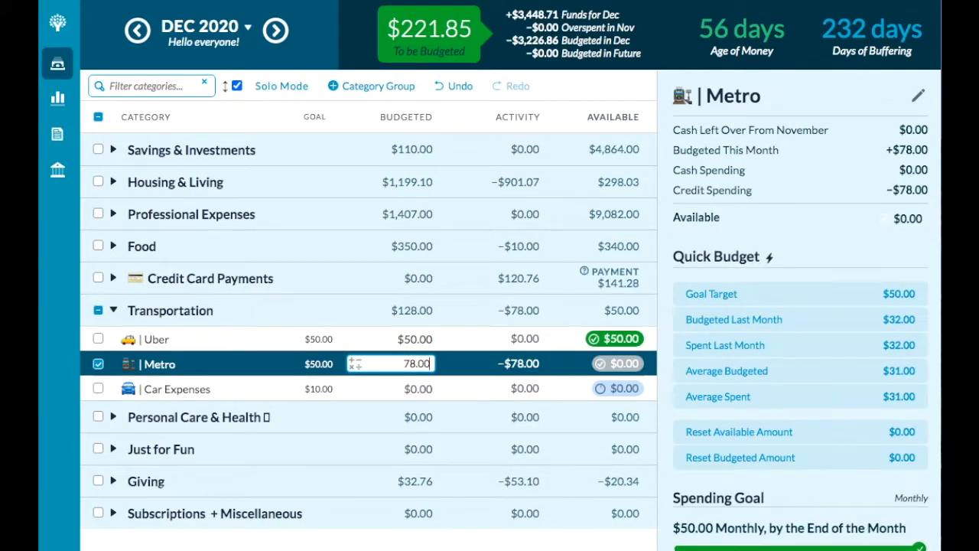
text(+50)
key(Return)
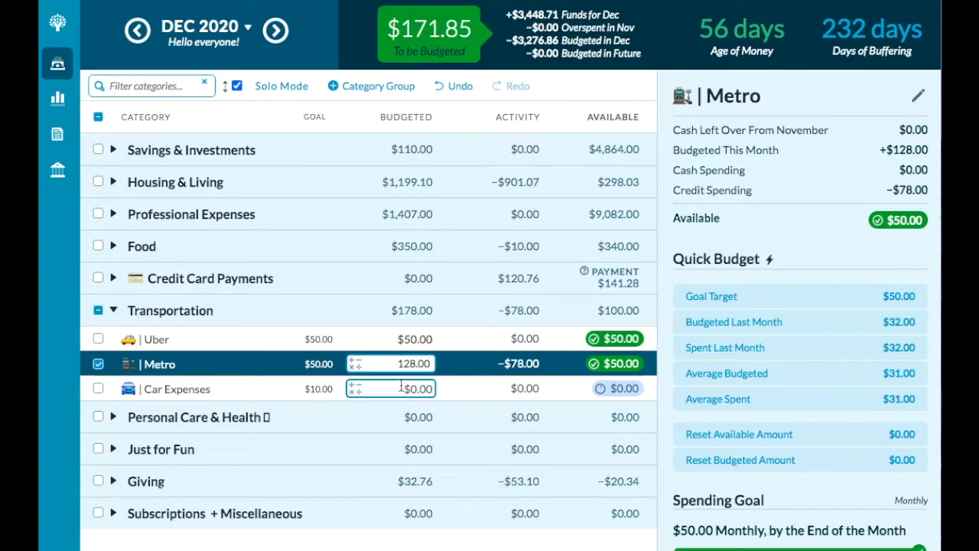
Budget $20 for Medical in the Personal Care & Health group.
click(114, 418)
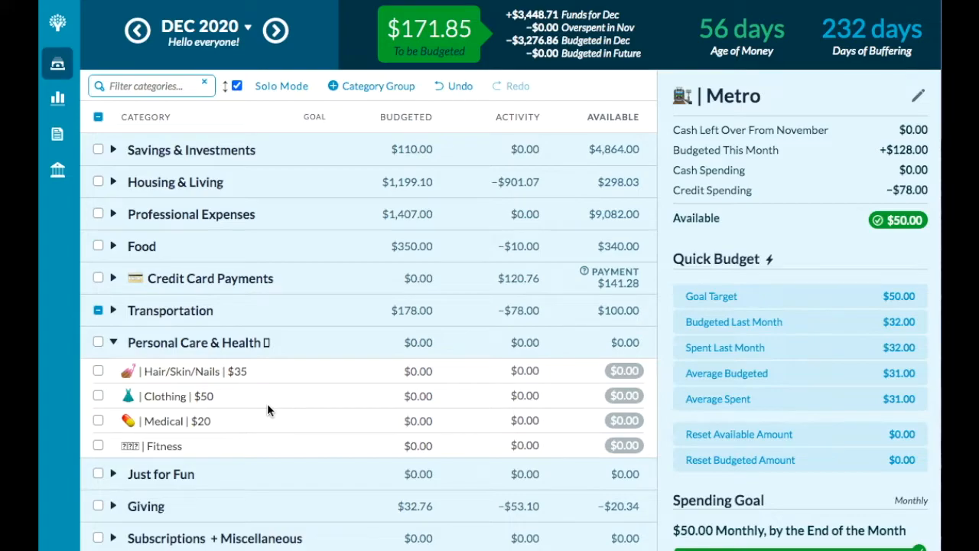
click(395, 430)
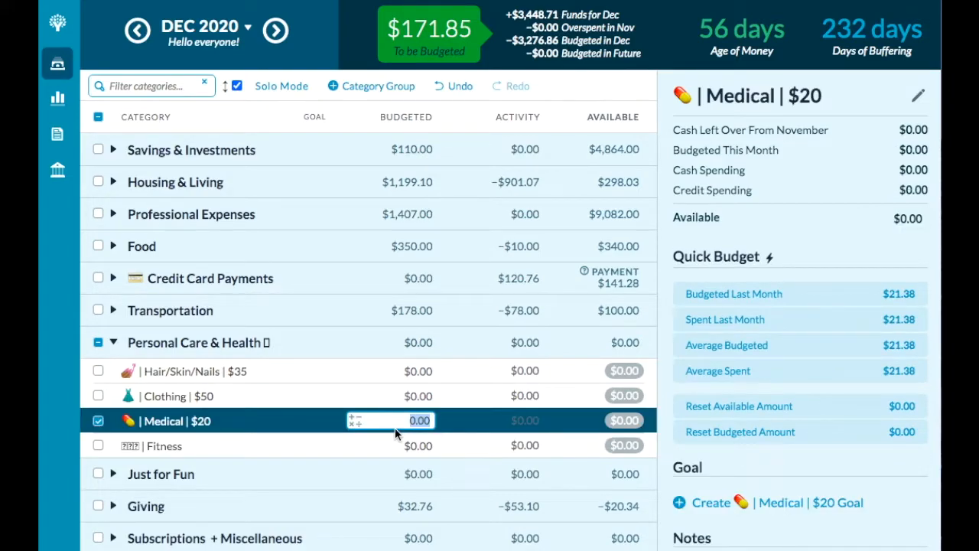
text(20)
key(Return)
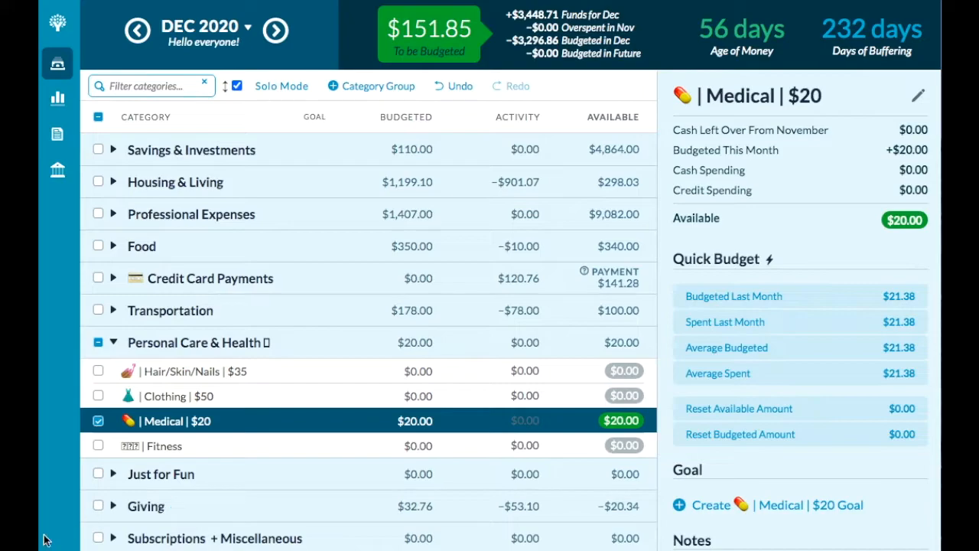
Budget $50 for Fun Money in the Just for Fun group.
click(113, 475)
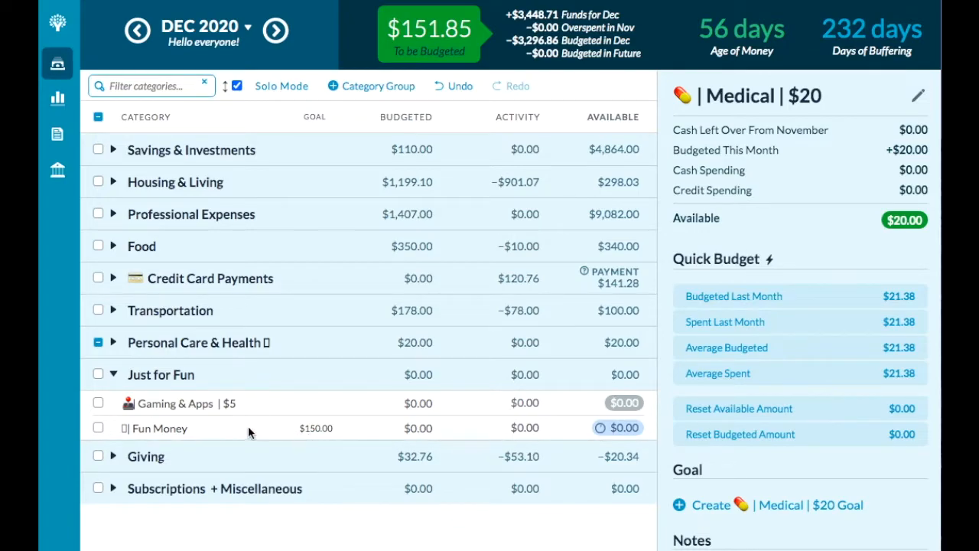
click(452, 429)
text(5)
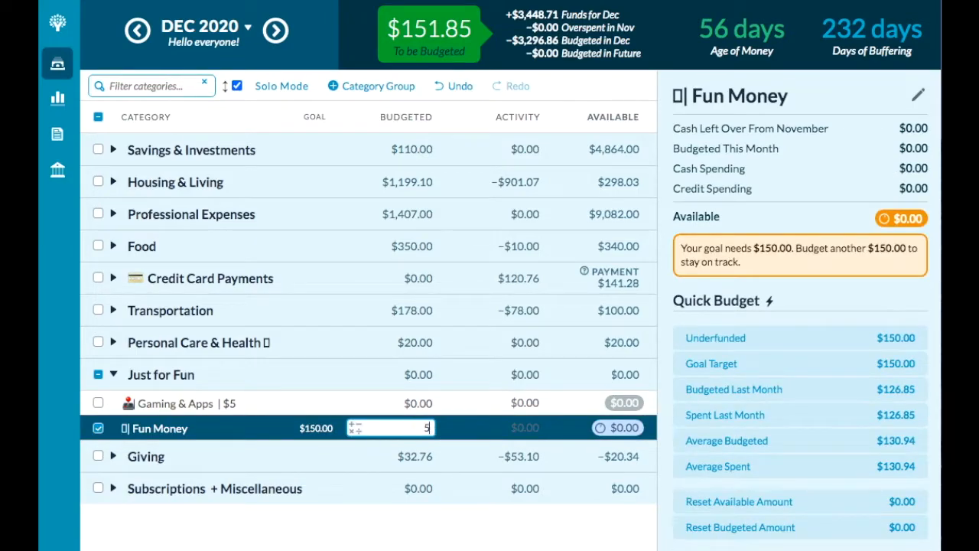
text(0)
key(Return)
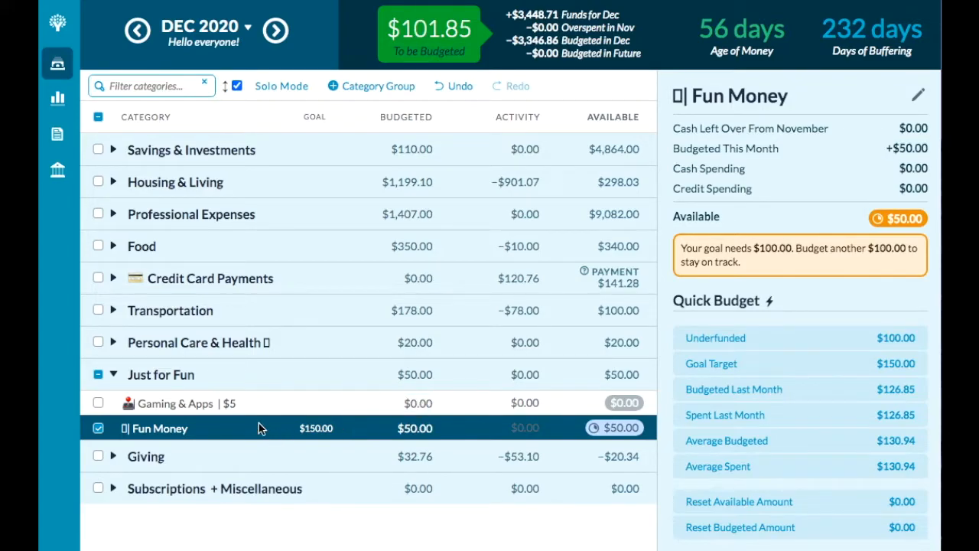
Cover the Gifts + Birthdays overspending in the Giving group with money from Inflow: To be Budgeted.
click(113, 456)
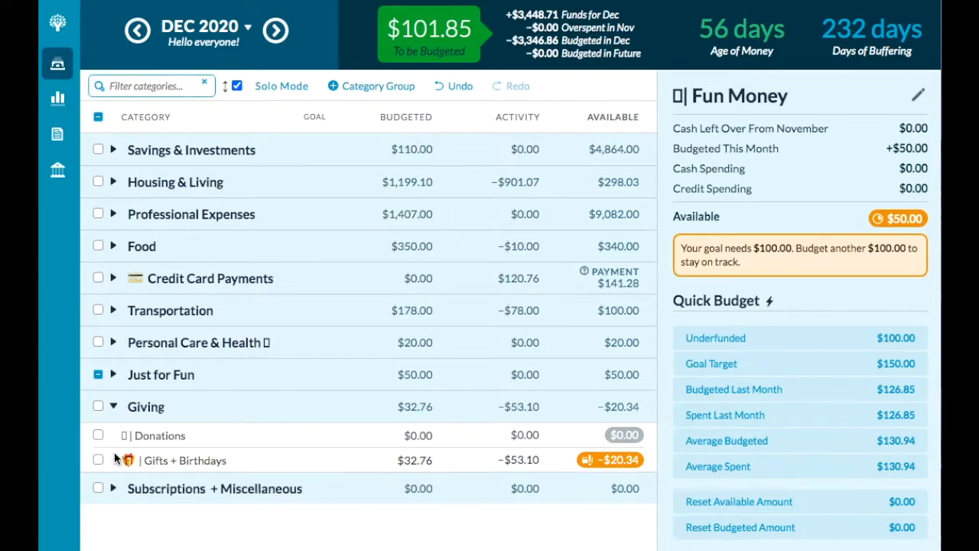
click(622, 461)
click(552, 518)
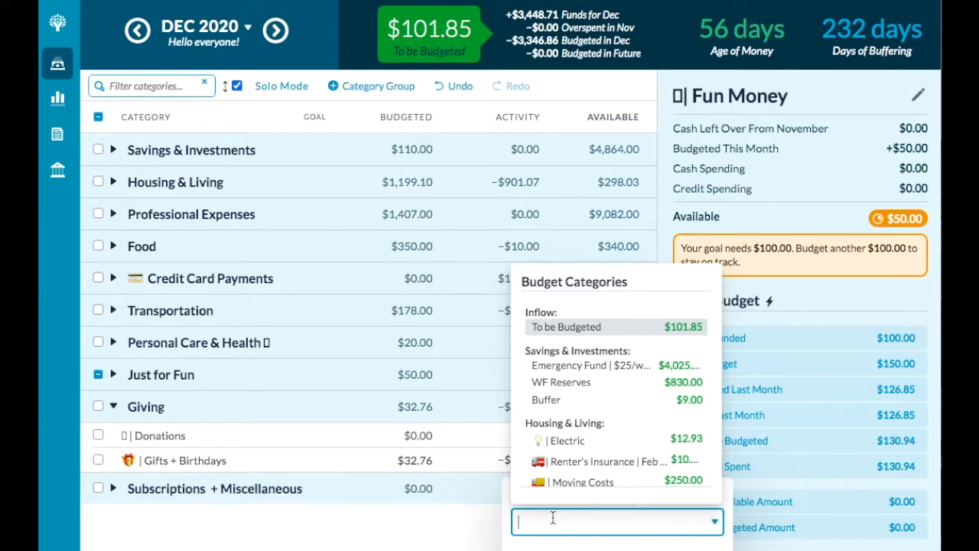
click(608, 326)
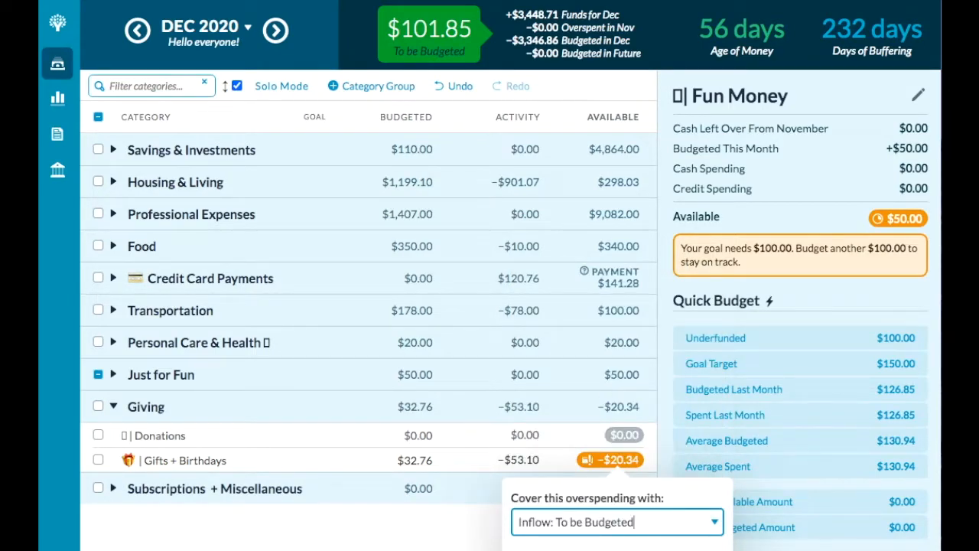
click(699, 550)
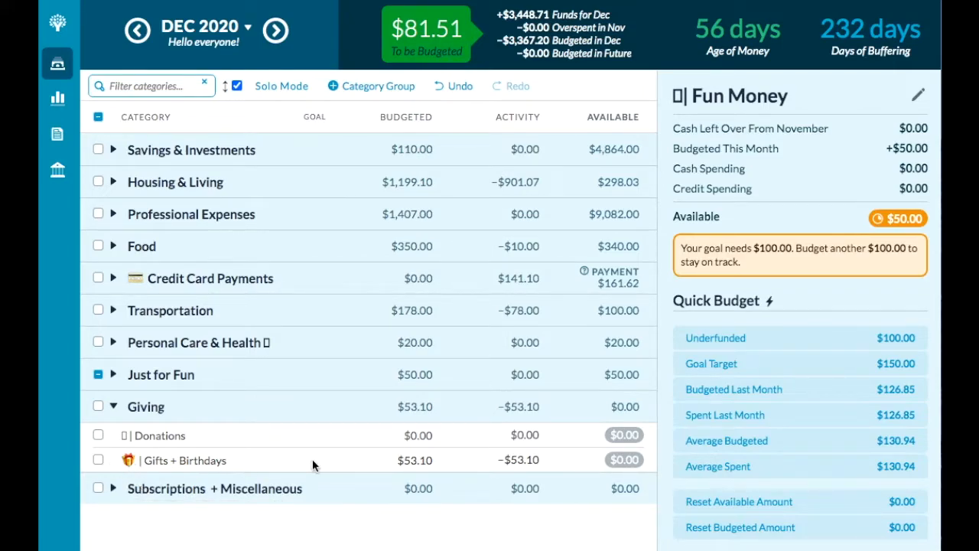
Add $45 to the amount budgeted for Gifts + Birthdays.
click(425, 459)
key(Right)
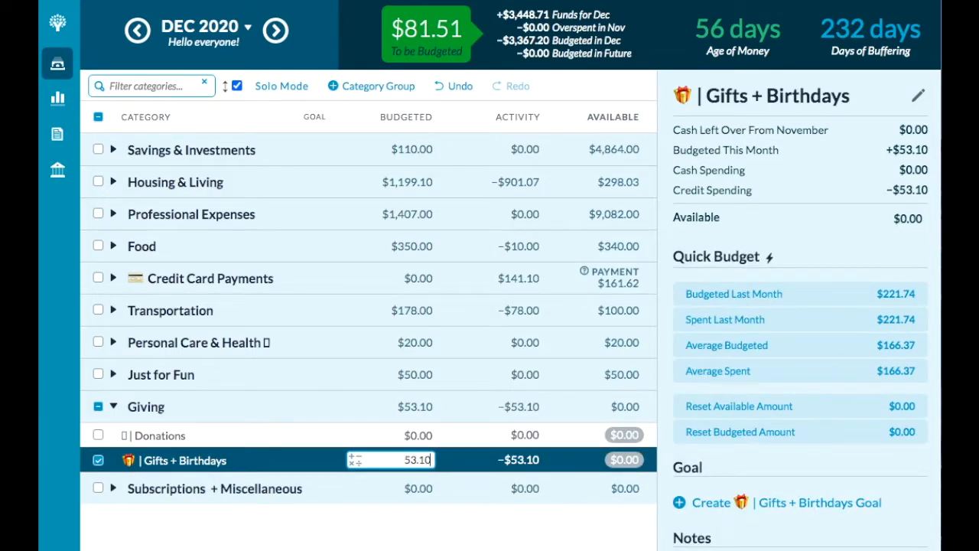
text(+)
text(45)
key(Return)
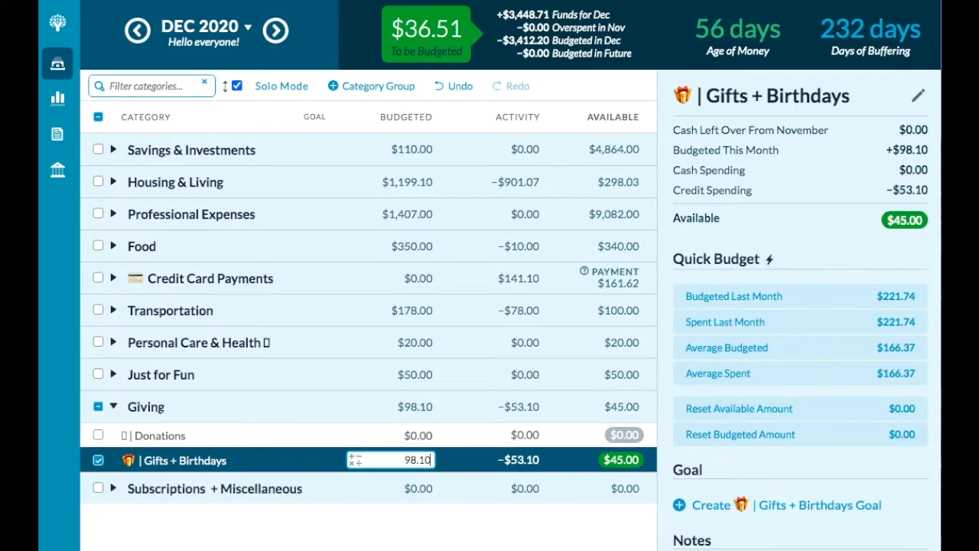
Budget $10 for Miscellaneous in the Subscriptions + Miscellaneous group.
click(112, 488)
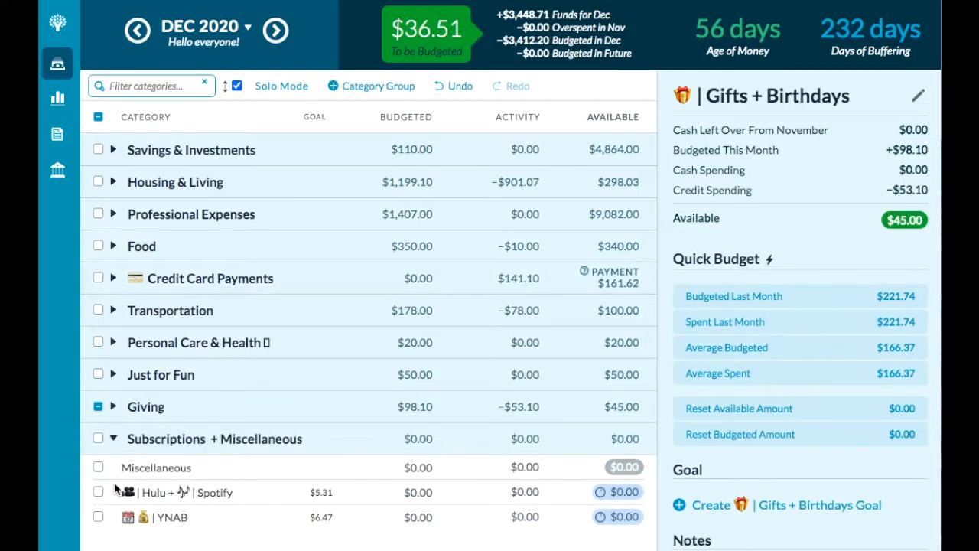
click(427, 468)
text(1)
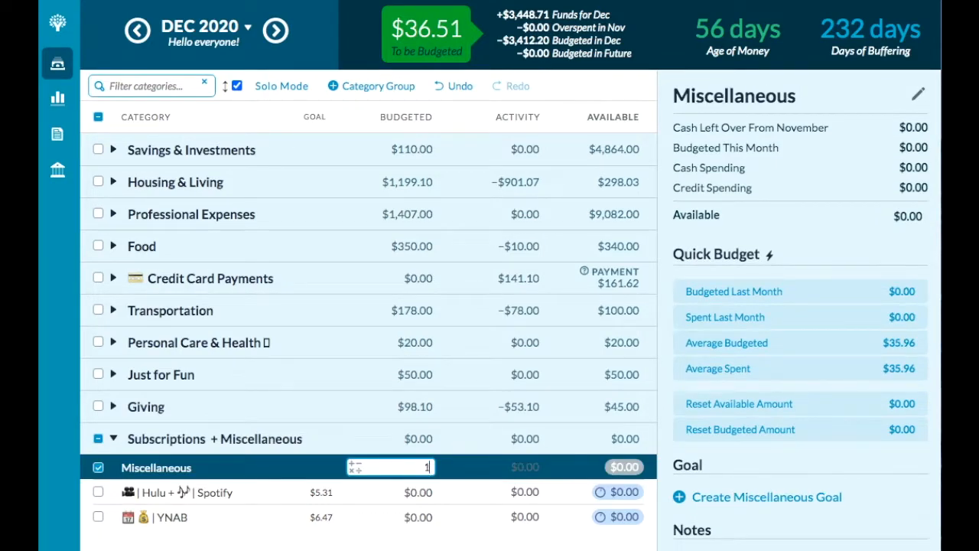
text(0)
key(Return)
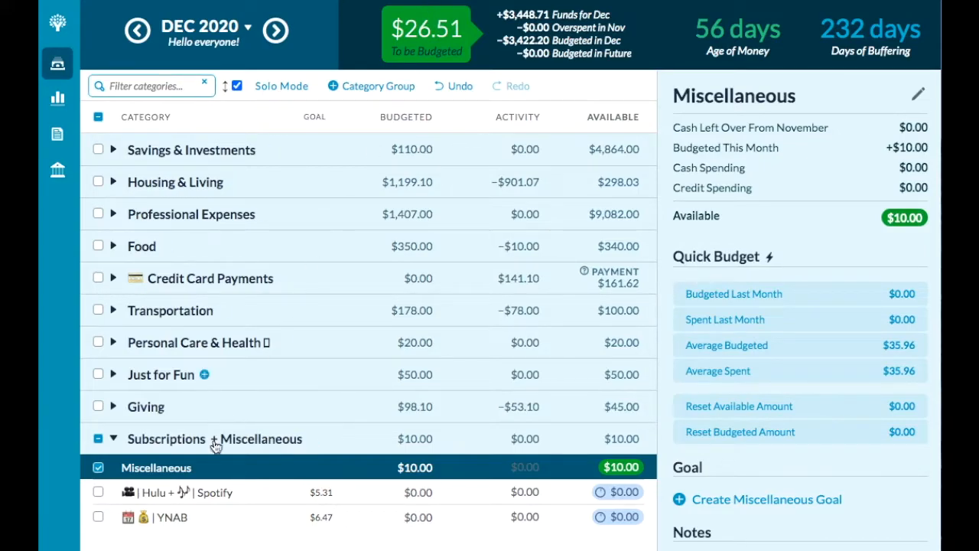
Turn off Solo Mode and review the category amounts in Savings, Housing, Professional Expenses, Food, Transportation, Personal Care and Just for Fun.
click(238, 87)
click(112, 151)
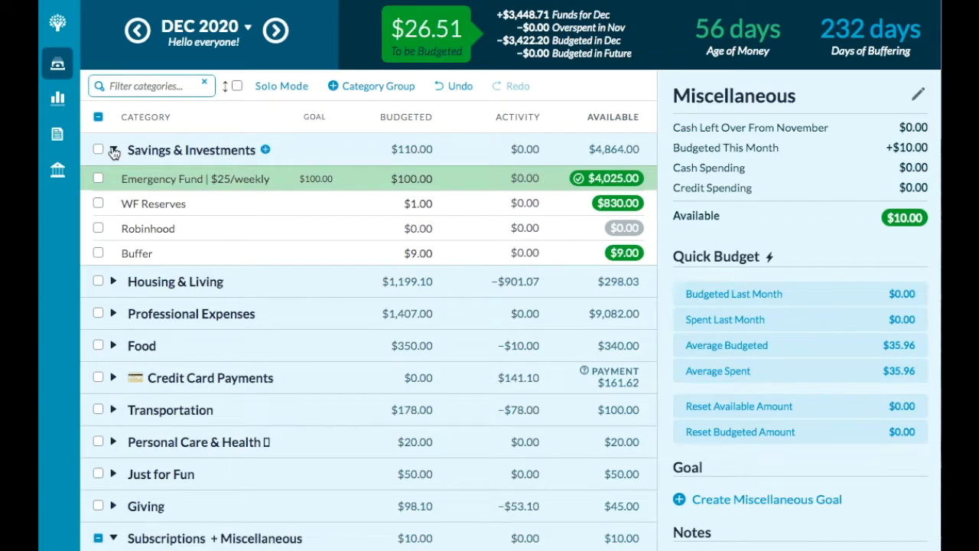
click(113, 151)
click(113, 181)
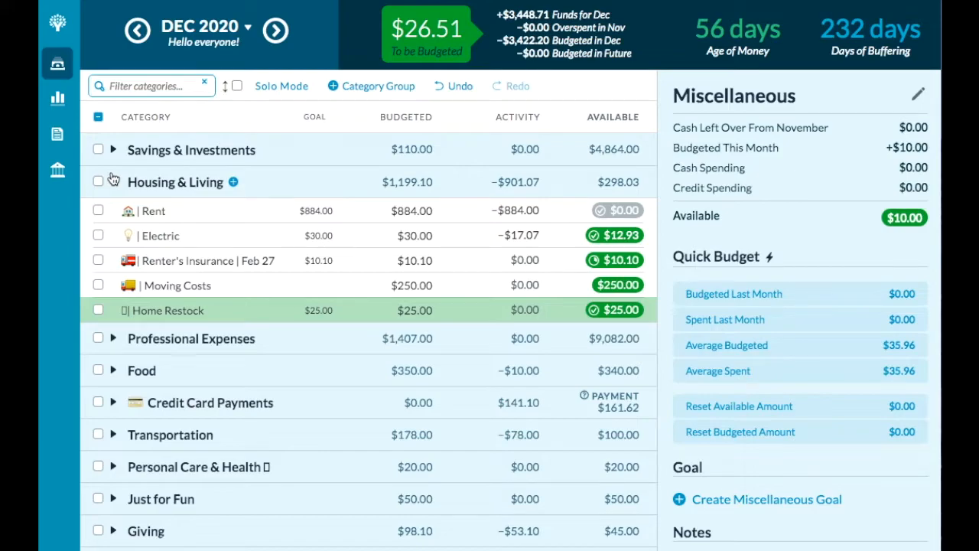
click(114, 339)
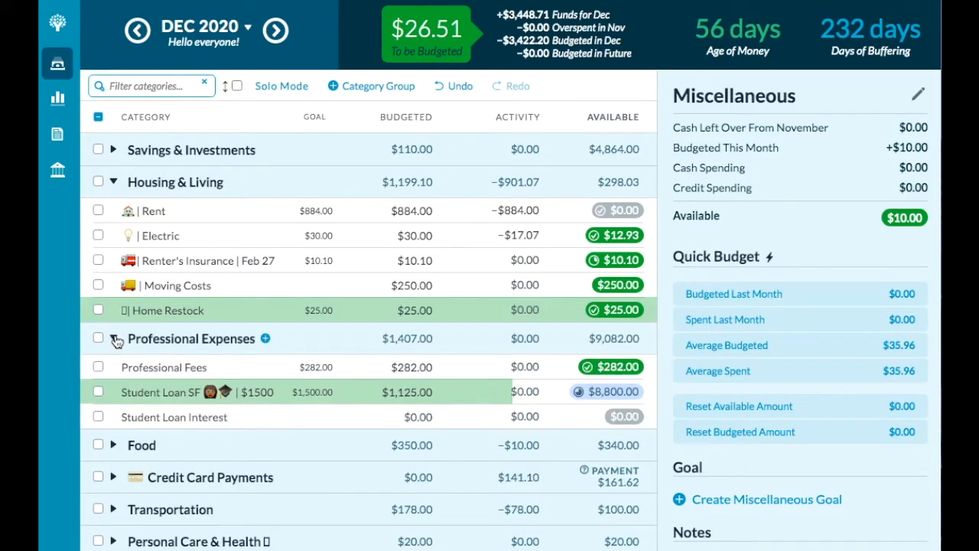
scroll(117, 351, down, 1)
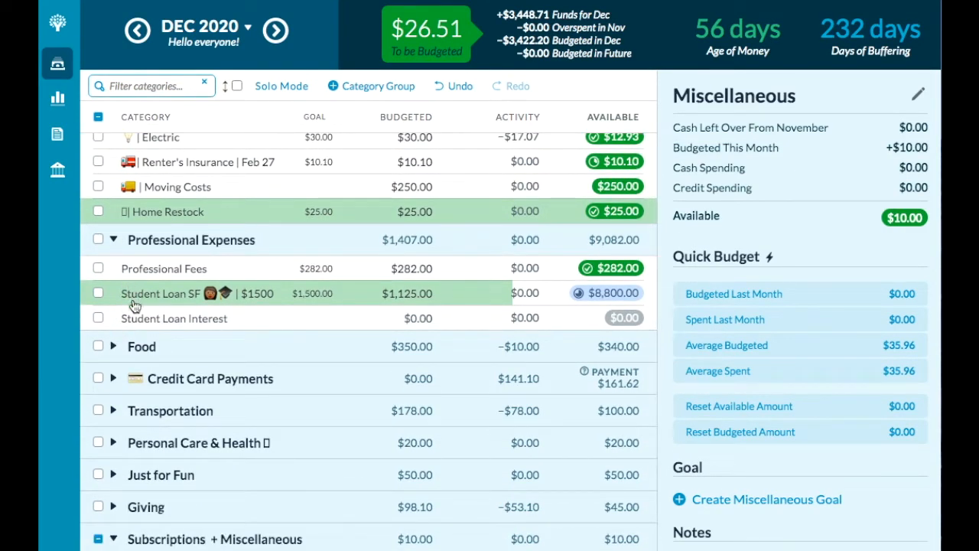
click(113, 347)
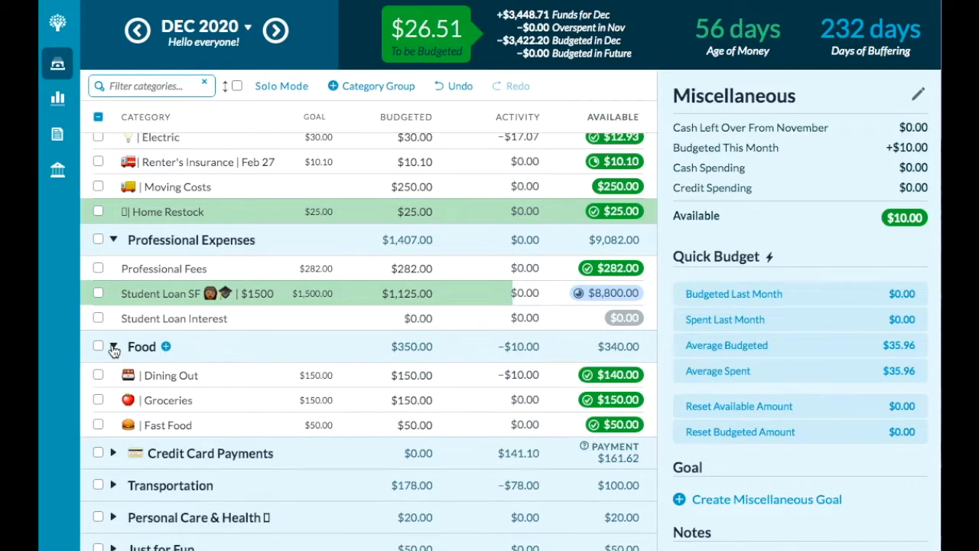
scroll(113, 371, down, 1)
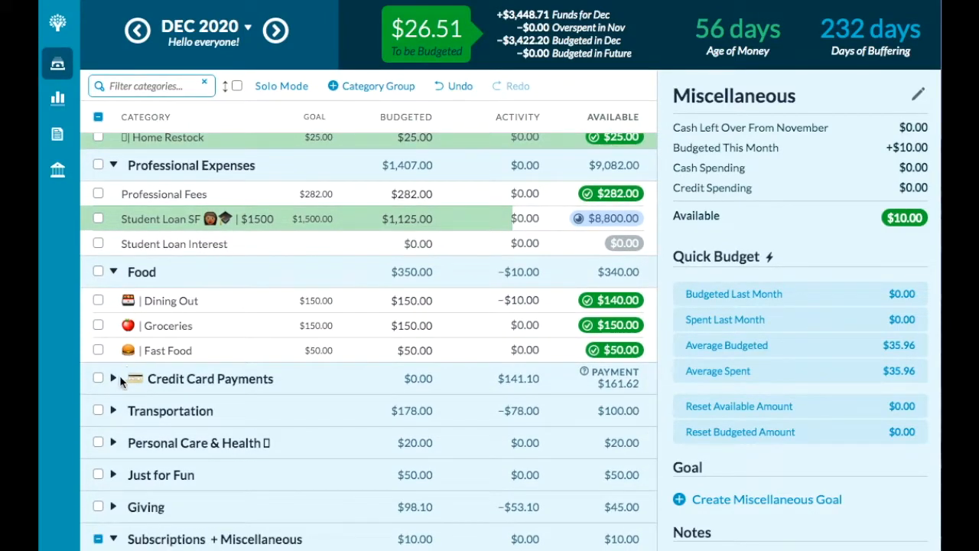
click(113, 411)
scroll(115, 414, down, 1)
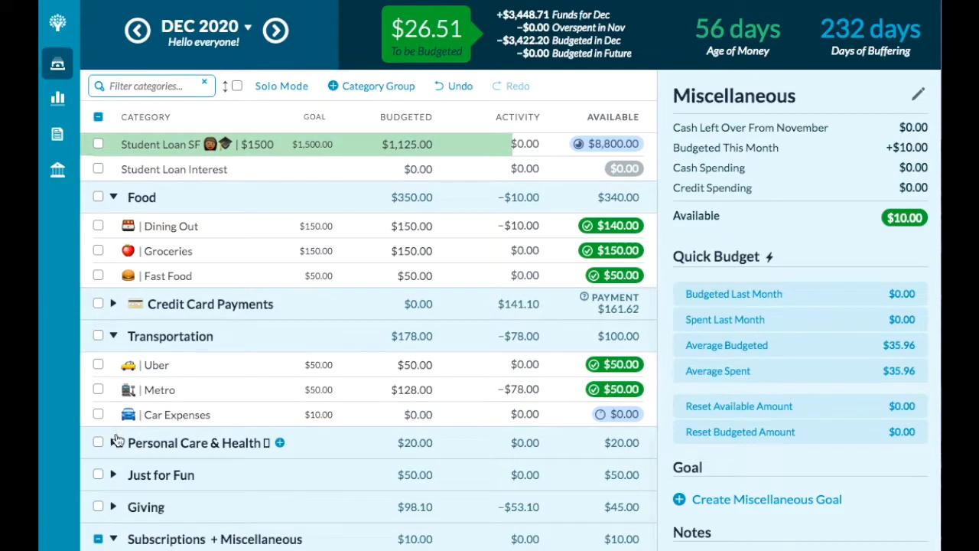
click(114, 442)
scroll(115, 451, down, 1)
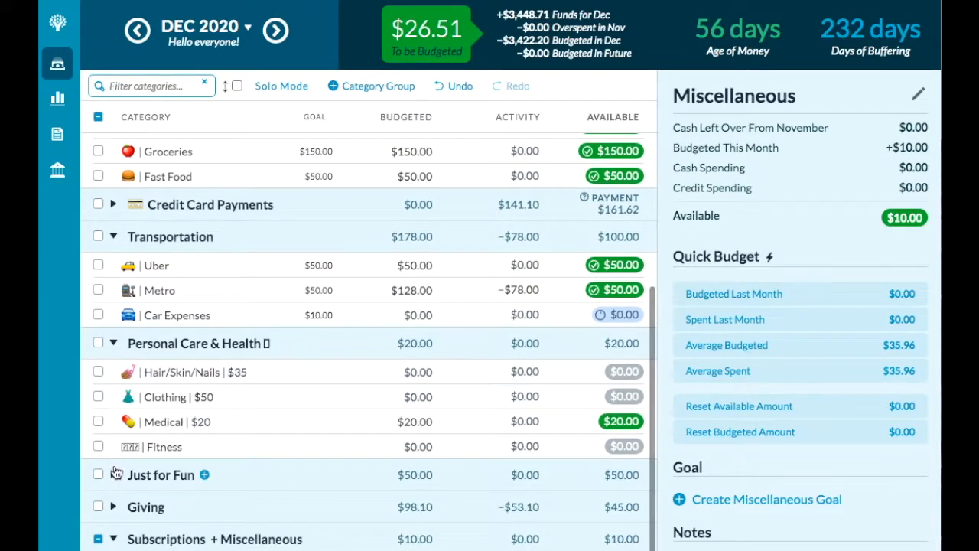
click(113, 475)
scroll(117, 496, down, 1)
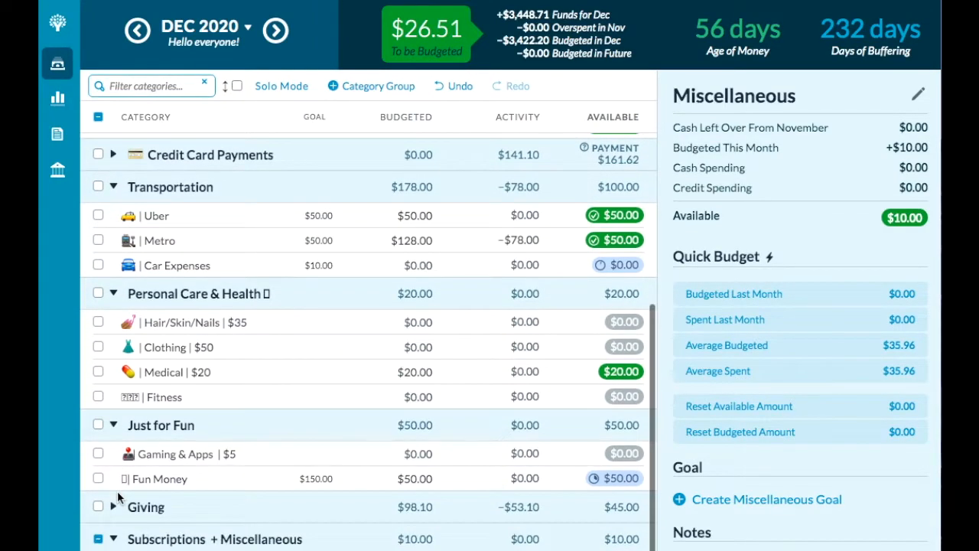
Add the remaining $26.51 to the Fun Money budget in the Just for Fun group.
click(426, 479)
key(Right)
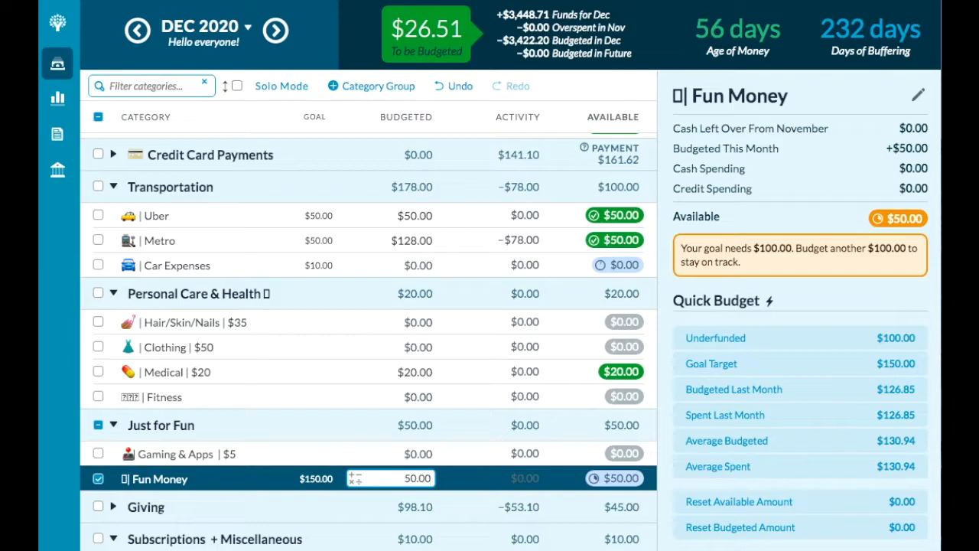
text(+26.51)
key(Return)
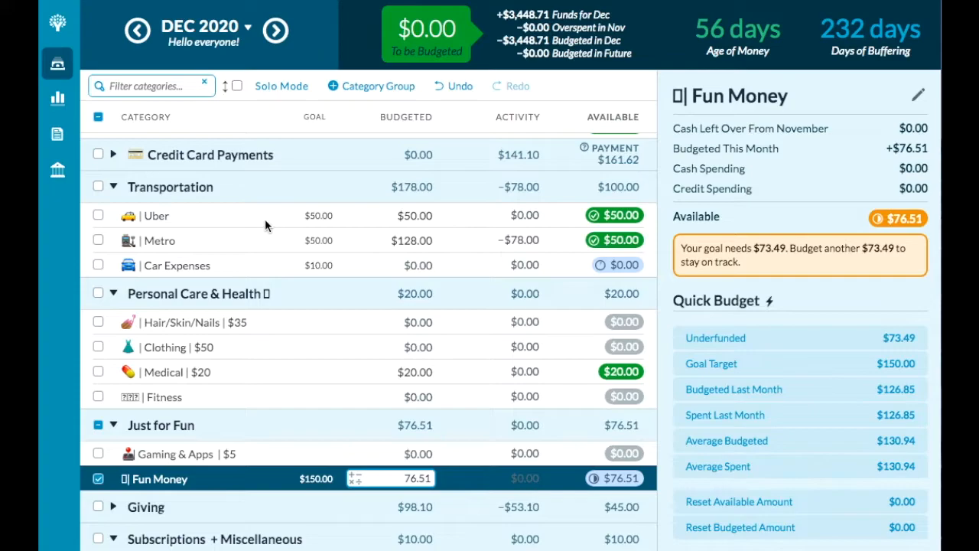
Expand the Giving group and look over the budgeted and available amounts across the category groups.
click(113, 507)
scroll(182, 526, down, 1)
scroll(182, 526, up, 6)
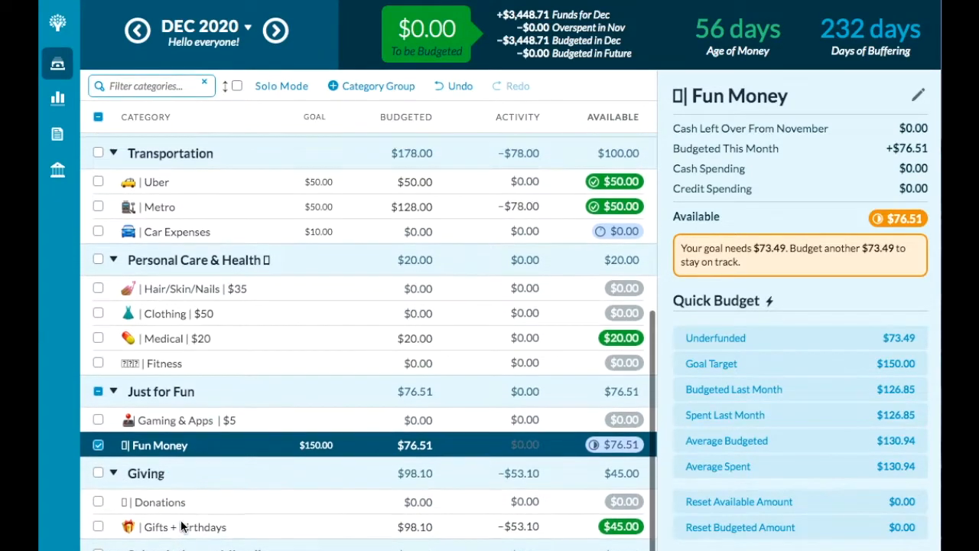